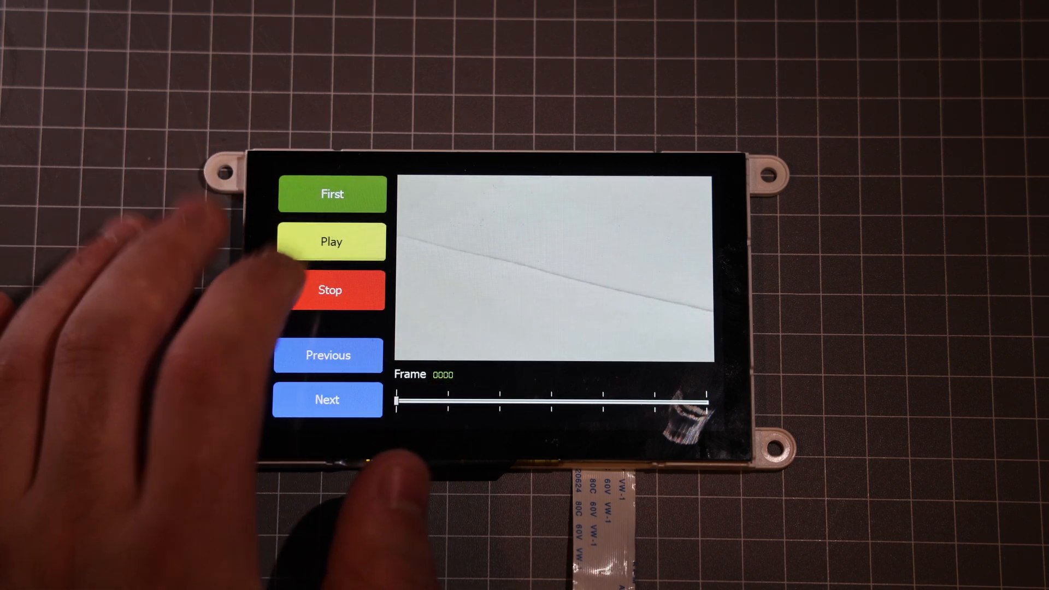
click(325, 251)
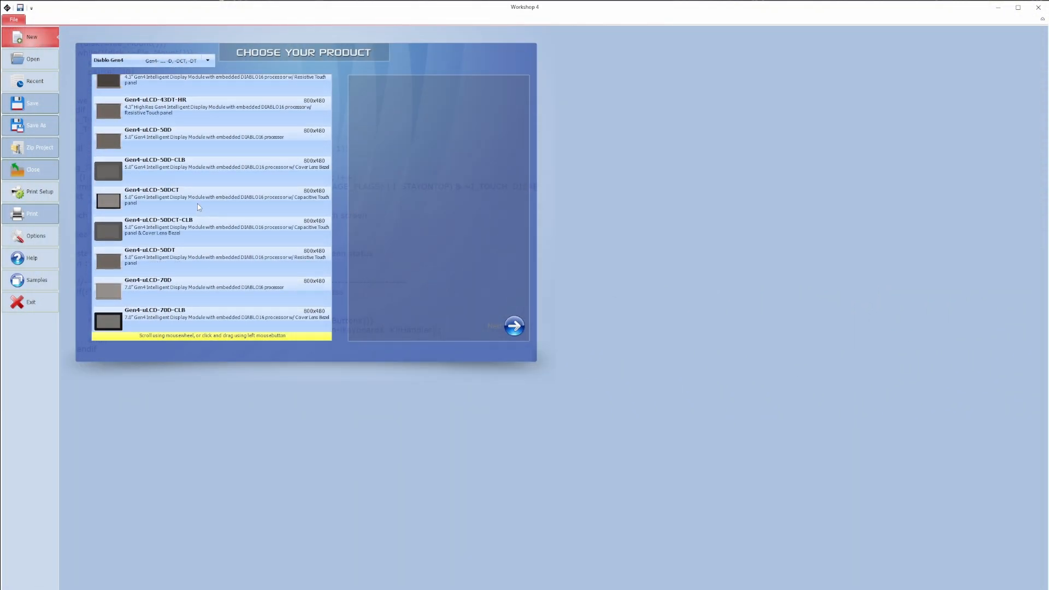
Step: Create a new ViSi Genie project for the Gen4-uLCD-50DCT display in landscape
click(514, 326)
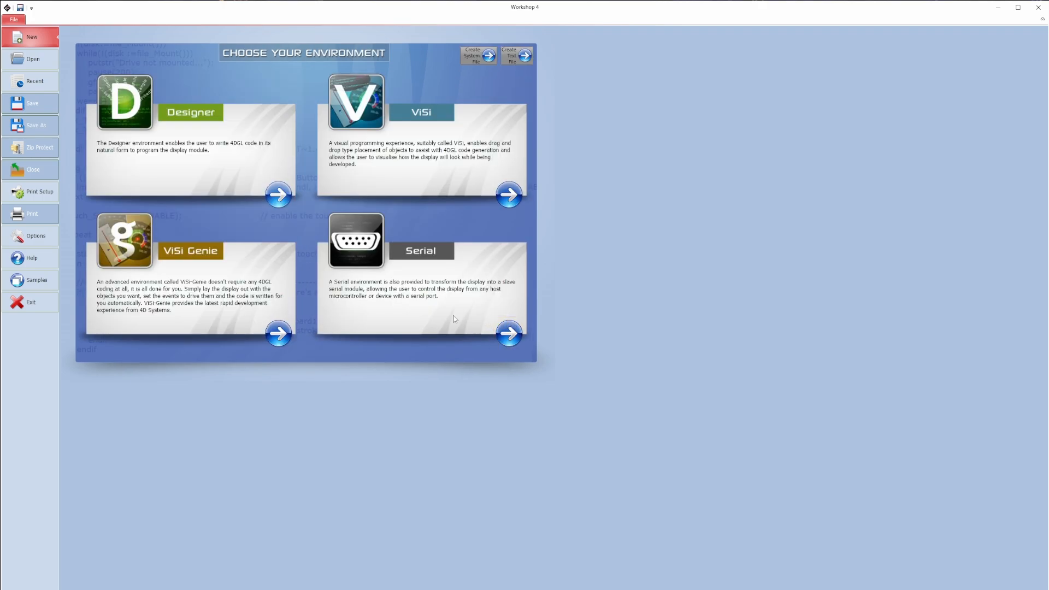
click(279, 333)
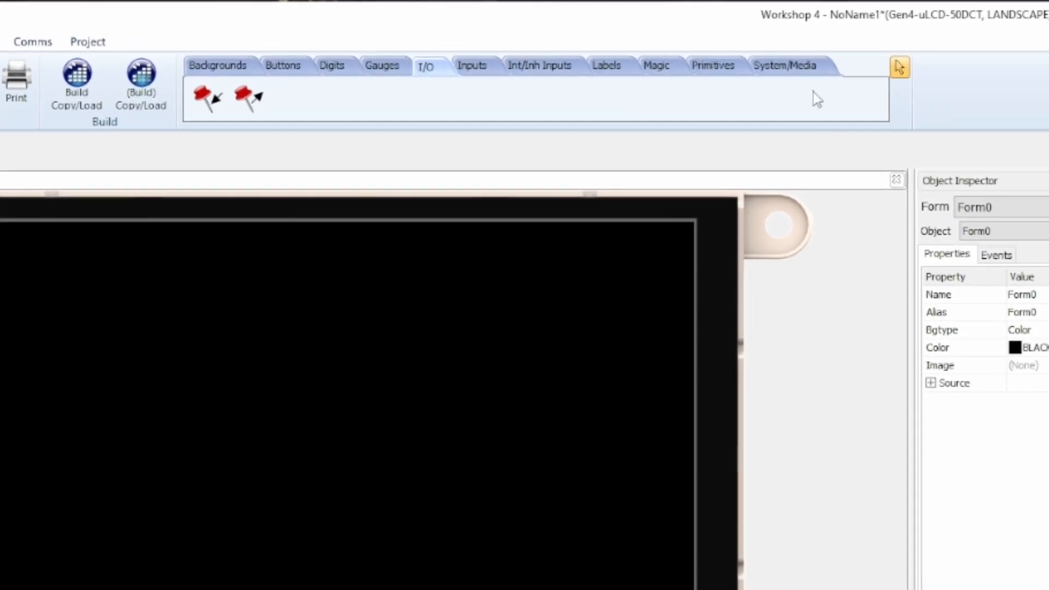
Step: Add a video object of the toy car clip to the form and enlarge it to about 478 by 369 pixels
click(793, 68)
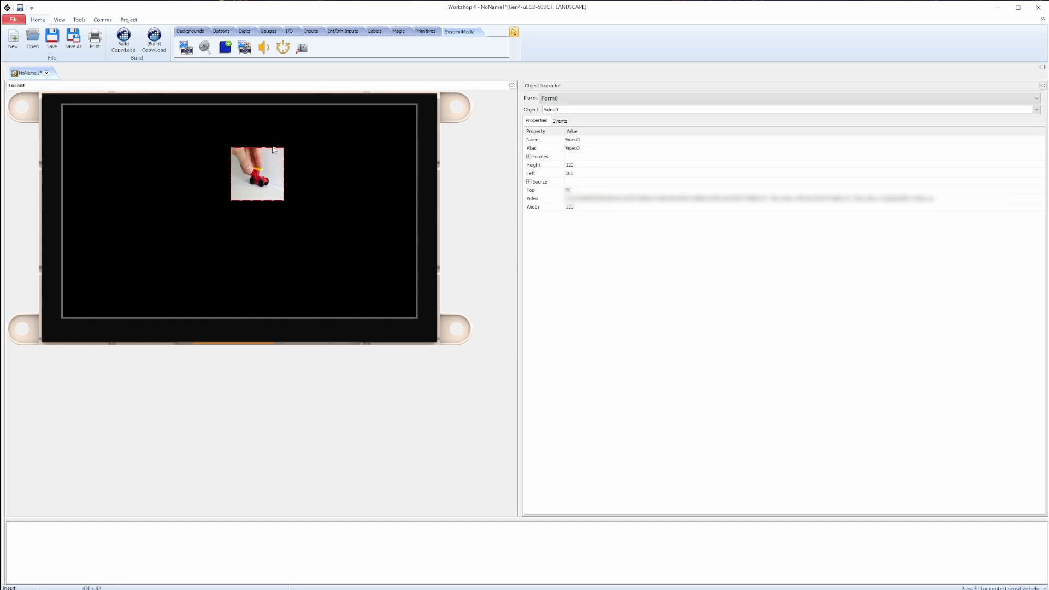
drag(283, 148, 394, 109)
drag(307, 176, 192, 309)
drag(273, 274, 275, 221)
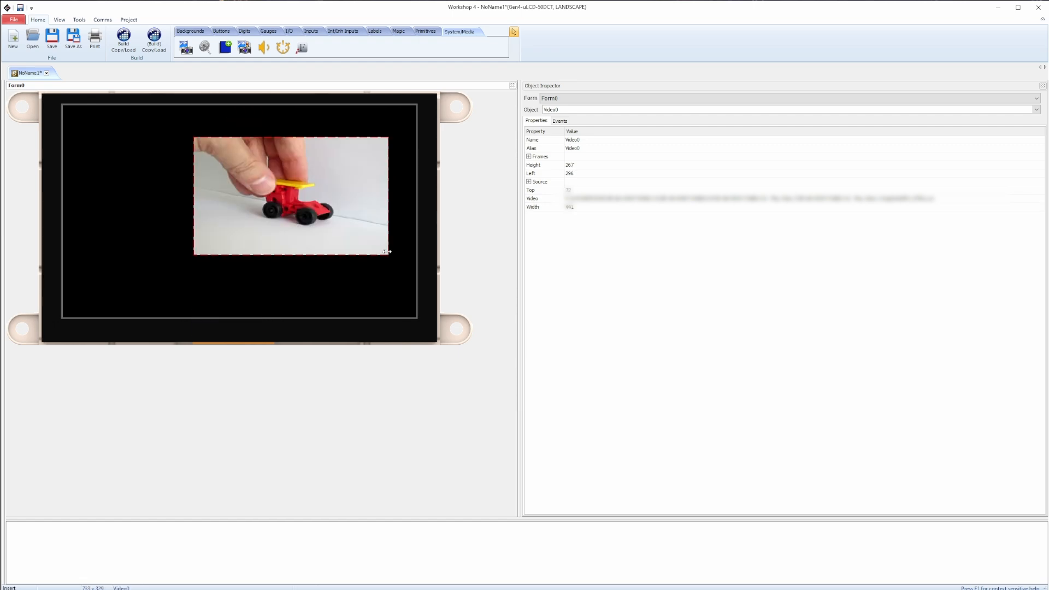
drag(388, 256, 383, 296)
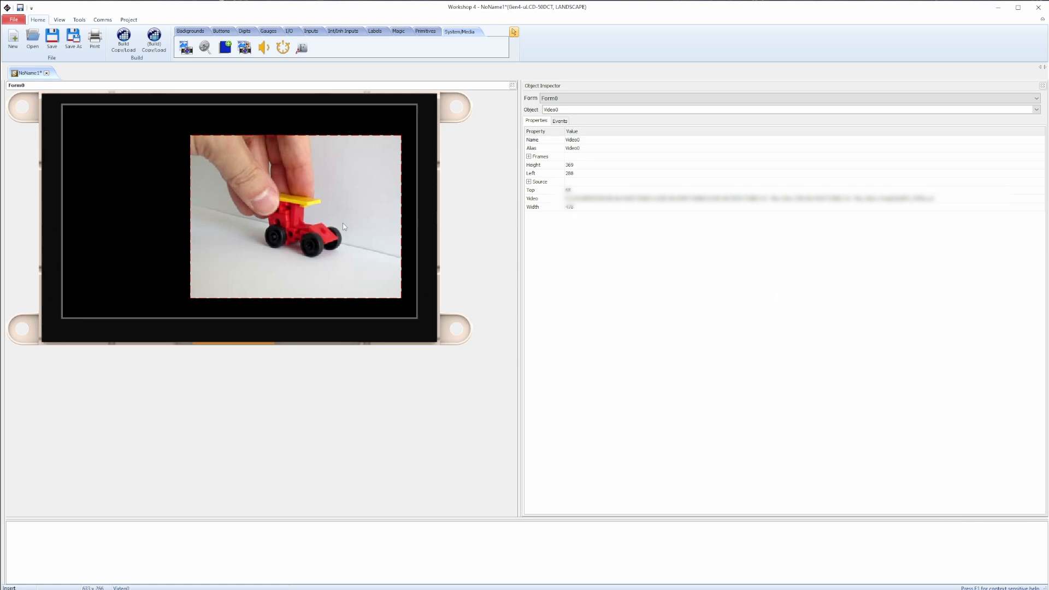
Step: Open the video object's clip in the Image + Video Converter and move the dialog clear of the form
click(553, 109)
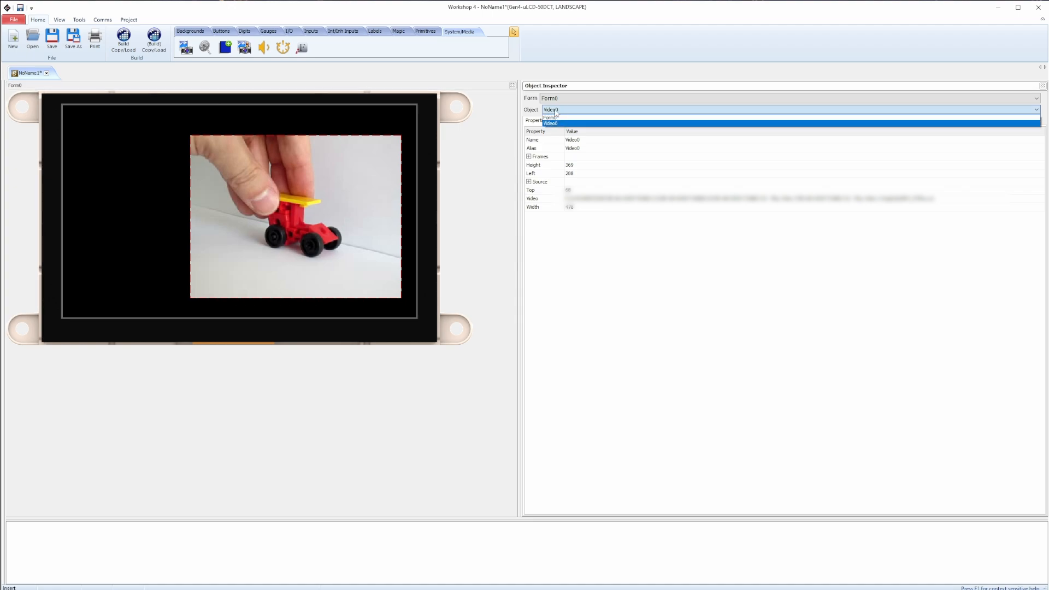
click(550, 123)
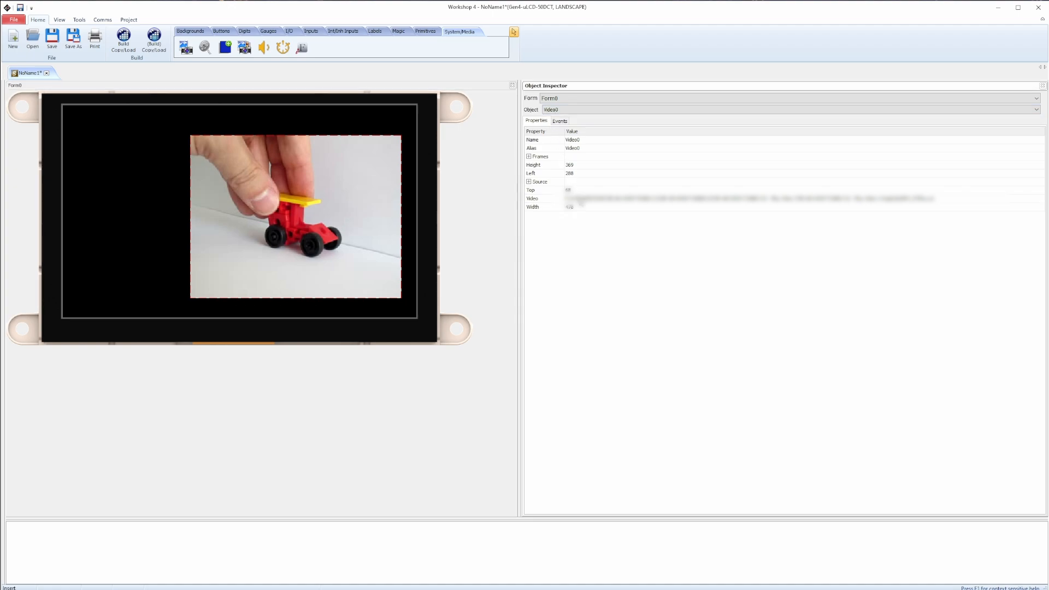
click(537, 200)
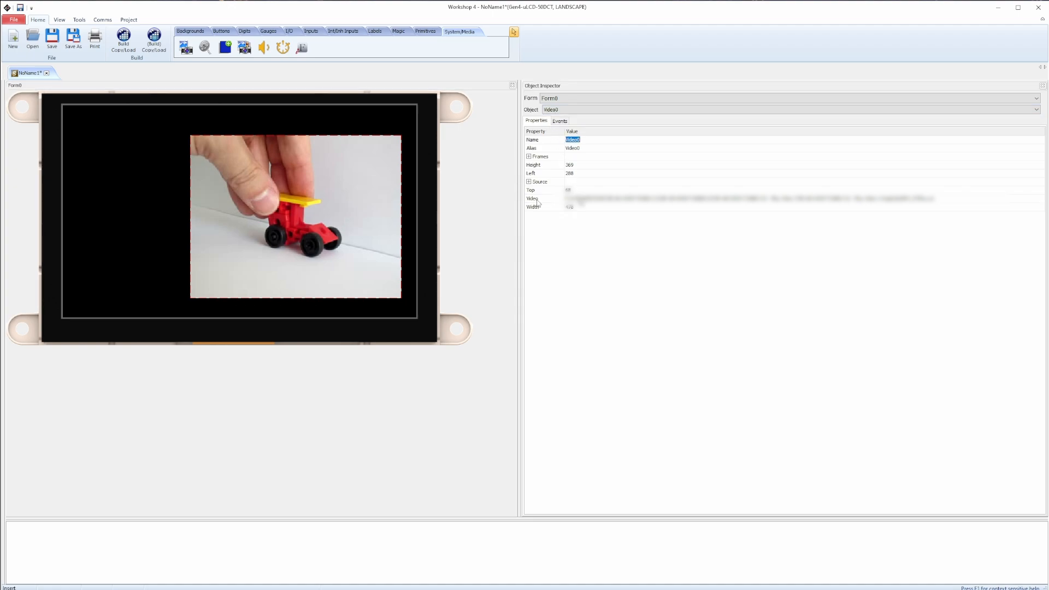
click(953, 200)
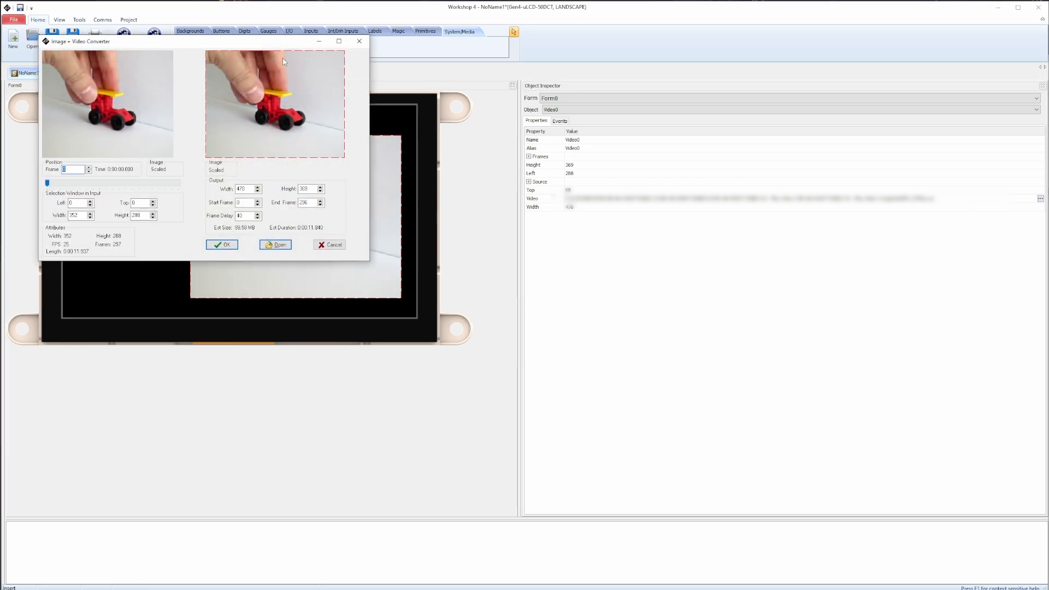
drag(267, 47, 336, 80)
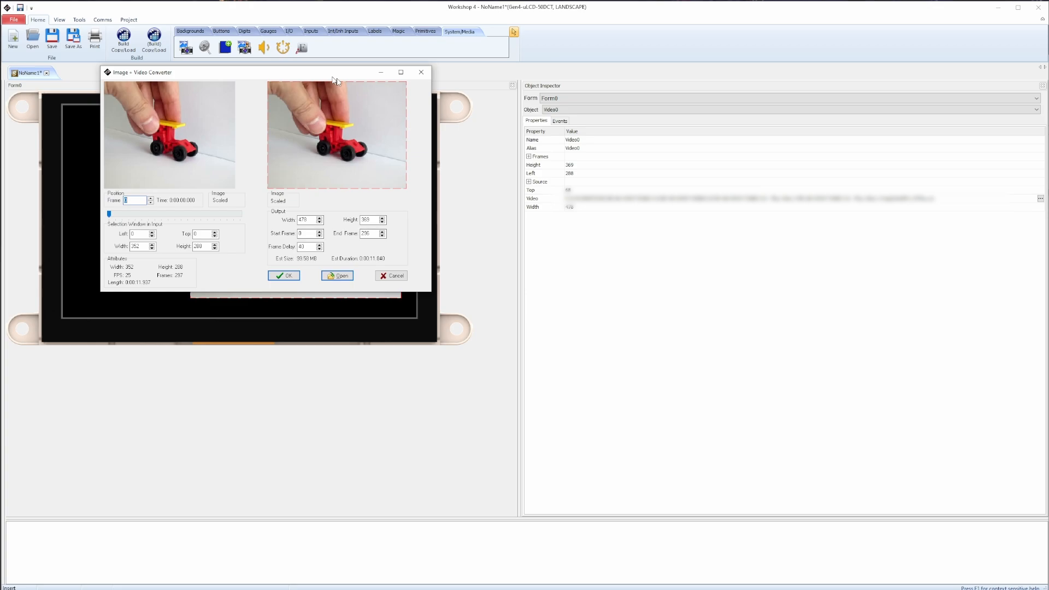
drag(335, 81, 621, 137)
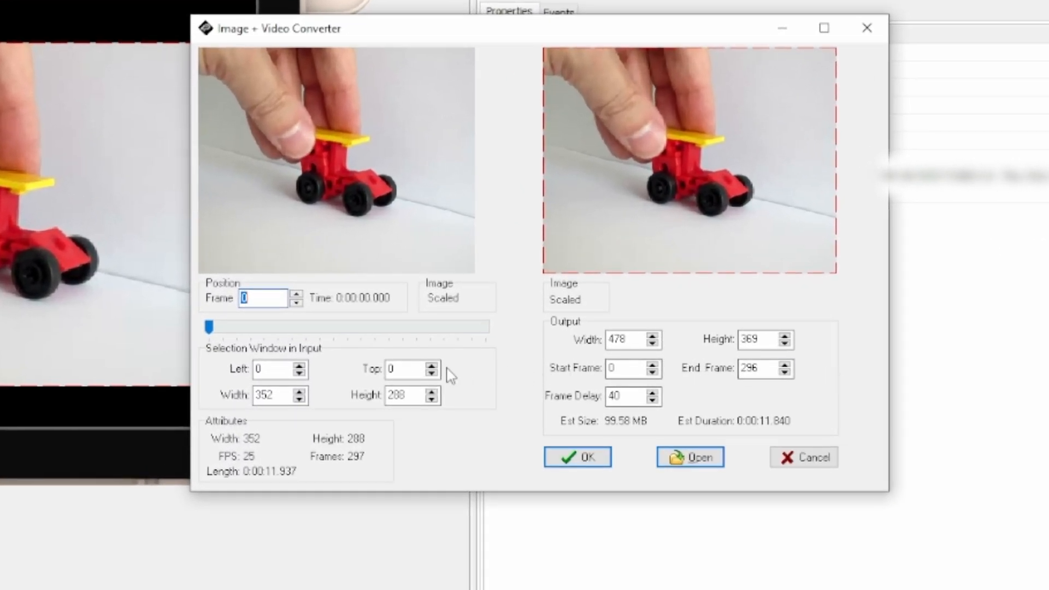
Step: Try adjusting the left offset and width of the input selection window in the video converter
click(302, 370)
click(302, 371)
click(299, 400)
click(299, 400)
click(299, 400)
click(299, 400)
click(300, 399)
click(300, 391)
click(299, 392)
click(299, 392)
click(299, 391)
click(299, 391)
Step: Preview the clip at frame 50 and select the output frame delay value
mouse_move(208, 327)
mouse_down()
mouse_move(421, 330)
mouse_move(342, 330)
mouse_move(431, 345)
mouse_move(496, 335)
mouse_move(316, 331)
mouse_move(417, 323)
mouse_move(224, 327)
mouse_up()
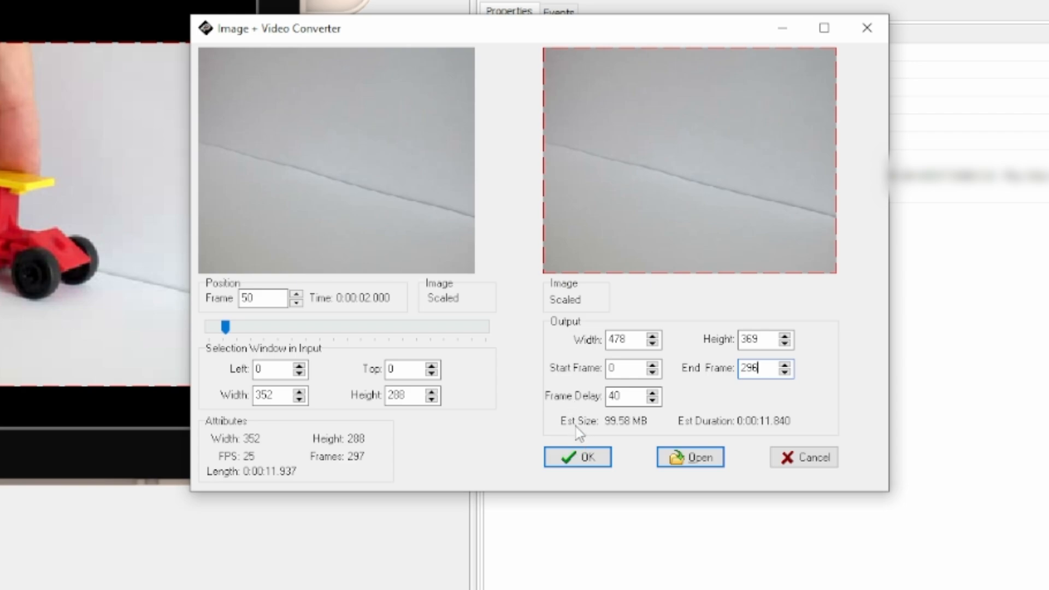
click(629, 398)
drag(629, 398, 602, 404)
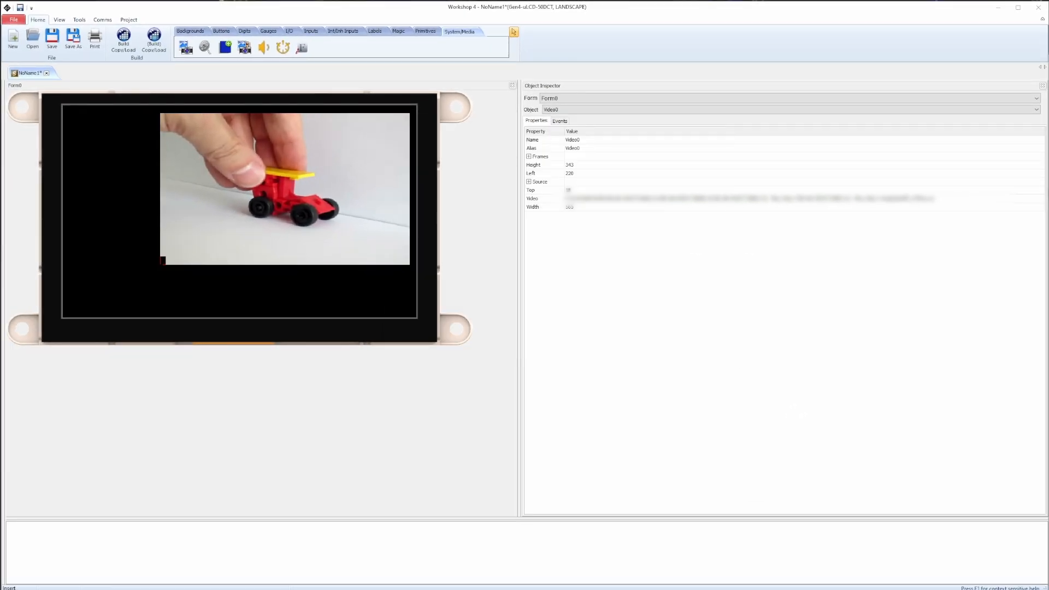
Step: Add a timer to the form and assign Video0NextFrame to its OnTimer event
click(283, 48)
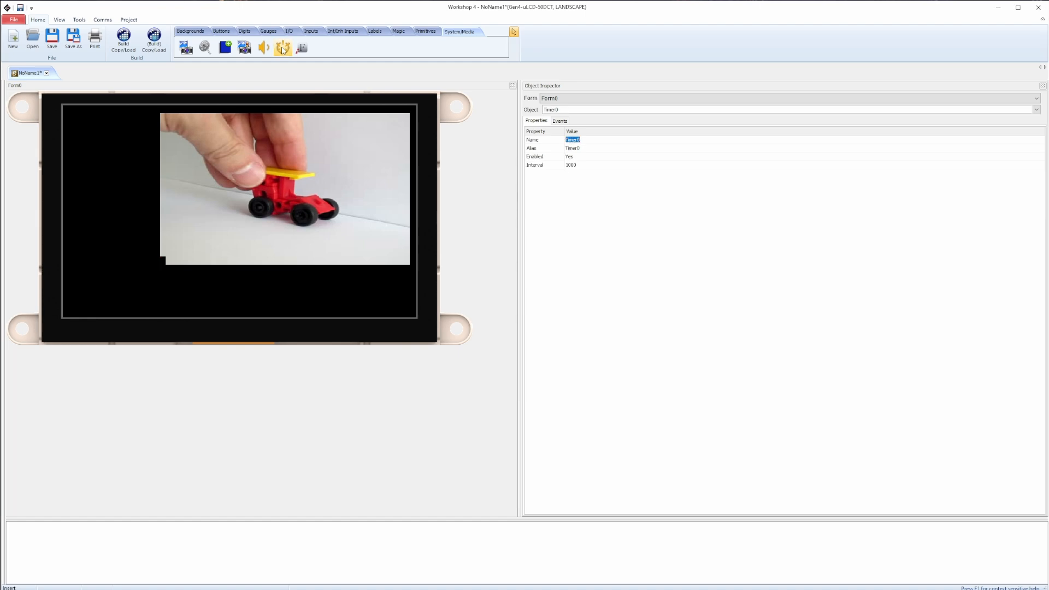
click(560, 122)
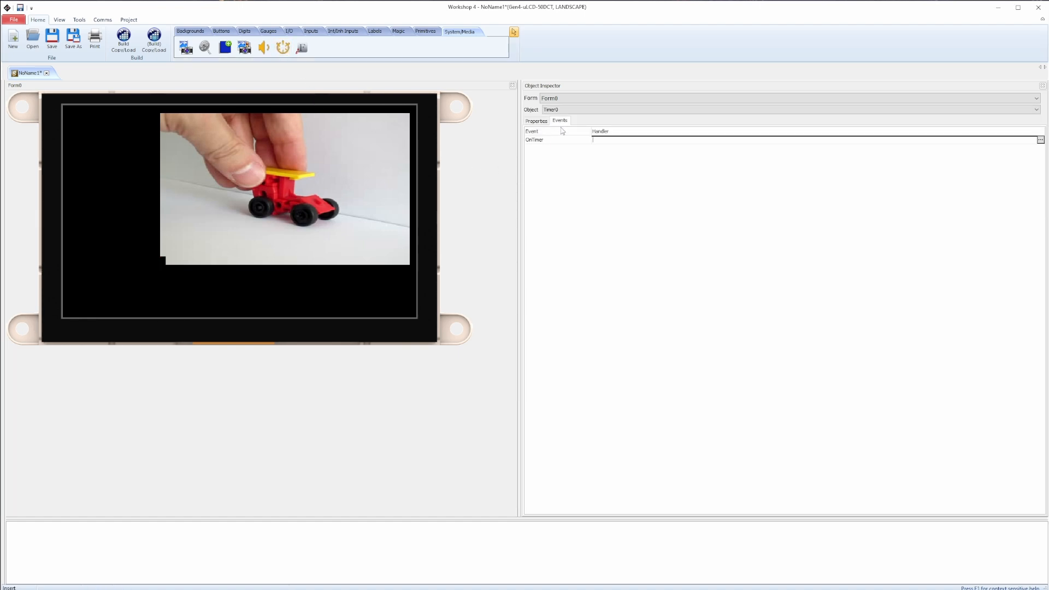
click(1041, 140)
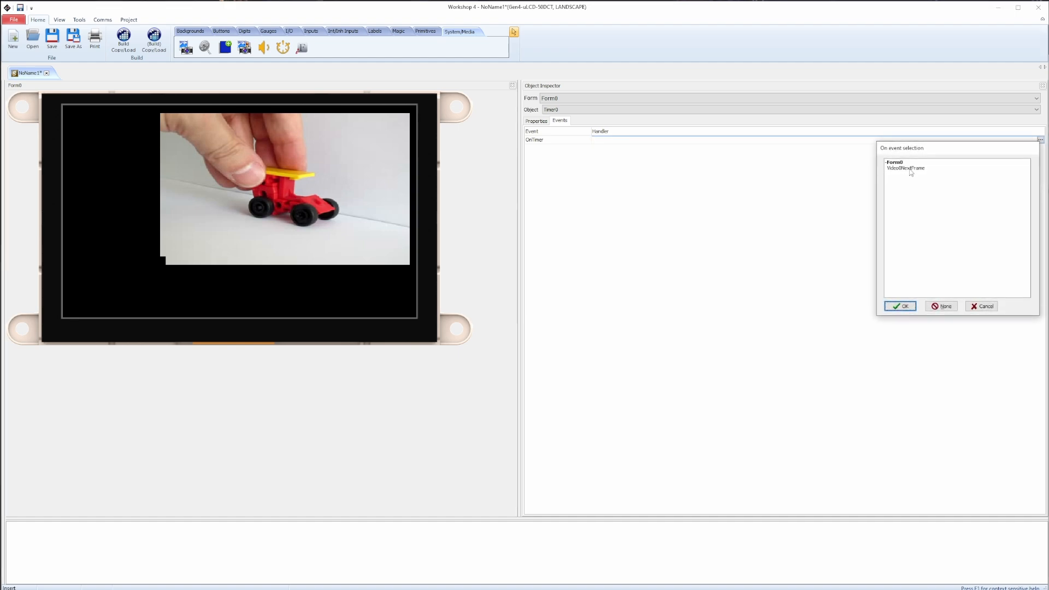
drag(928, 153, 629, 159)
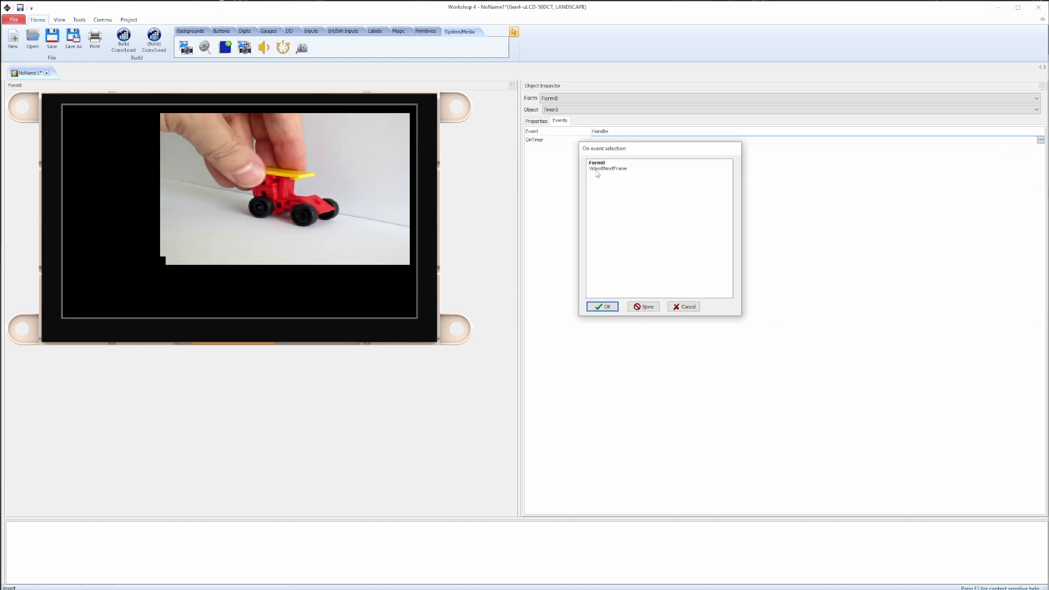
click(612, 169)
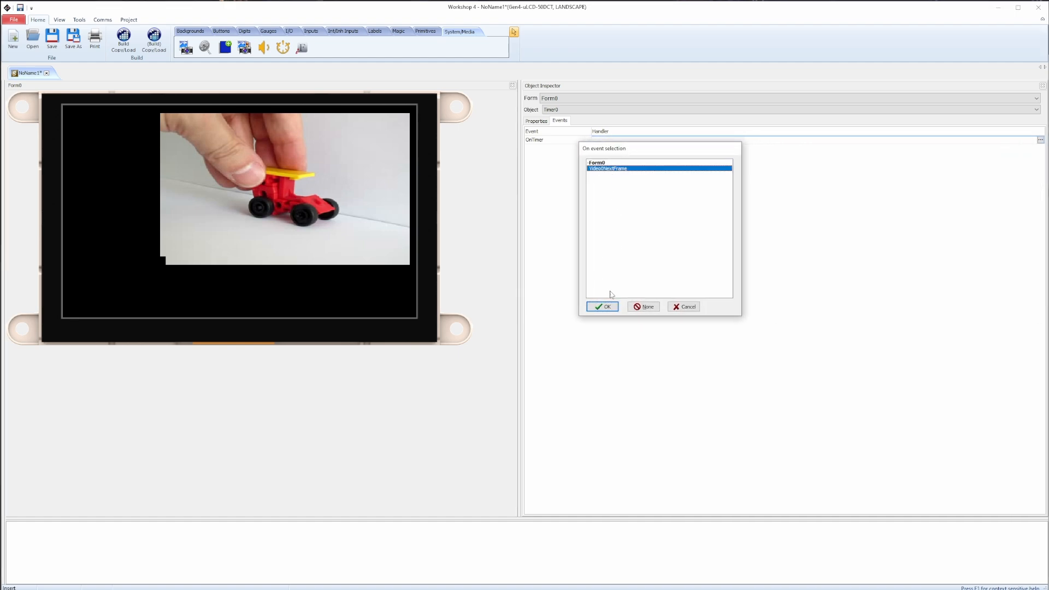
click(605, 307)
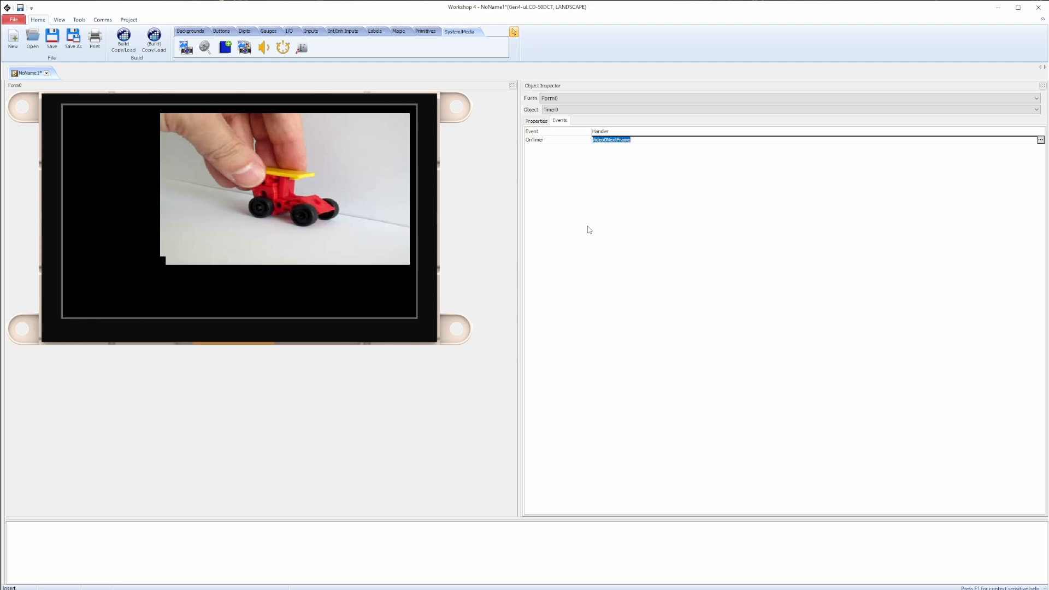
click(535, 122)
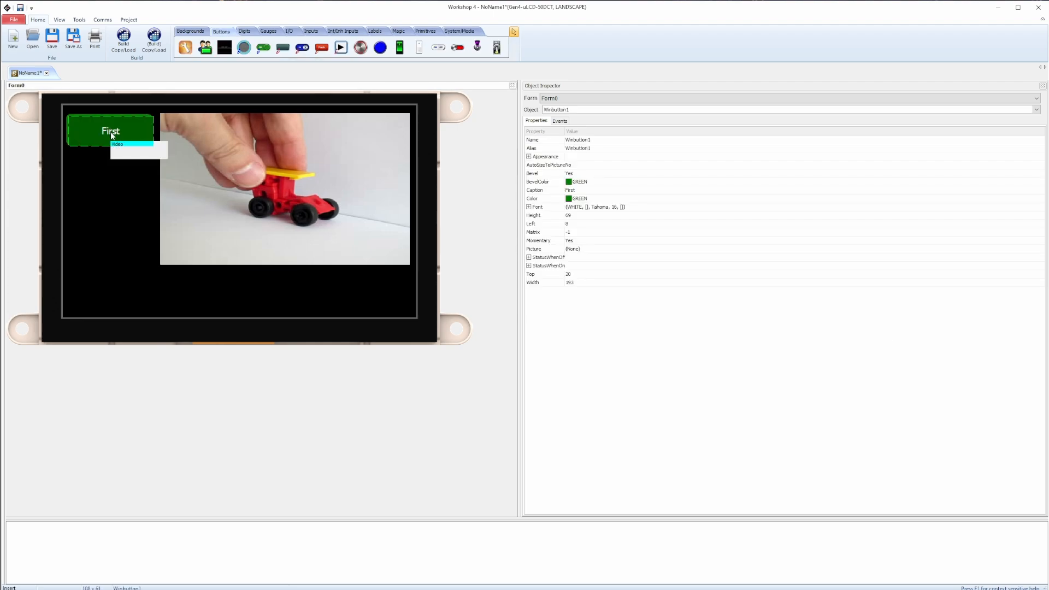
Step: Place the copied button directly under the First button and align the red Stop button beneath the Play button
drag(110, 136, 109, 173)
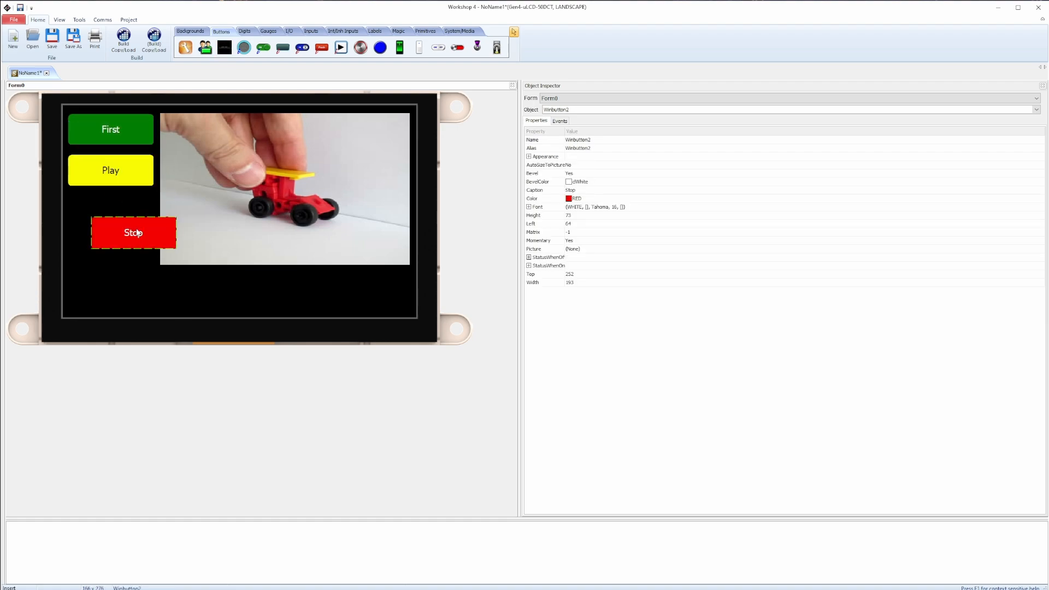
drag(136, 230, 113, 211)
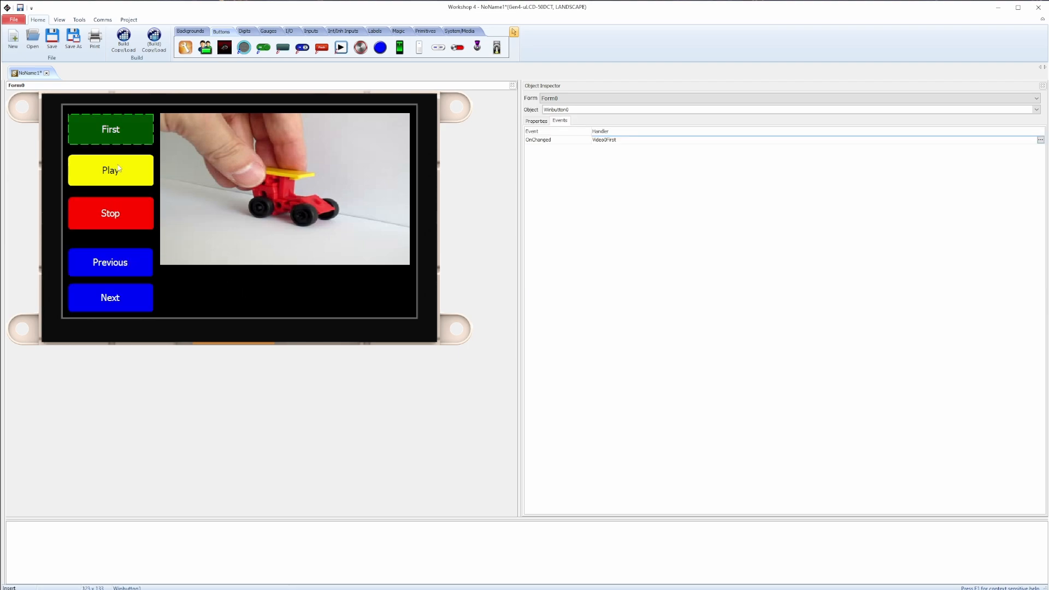
Step: Review the OnChanged event handlers assigned to the Play, Stop, Previous and First buttons
click(118, 167)
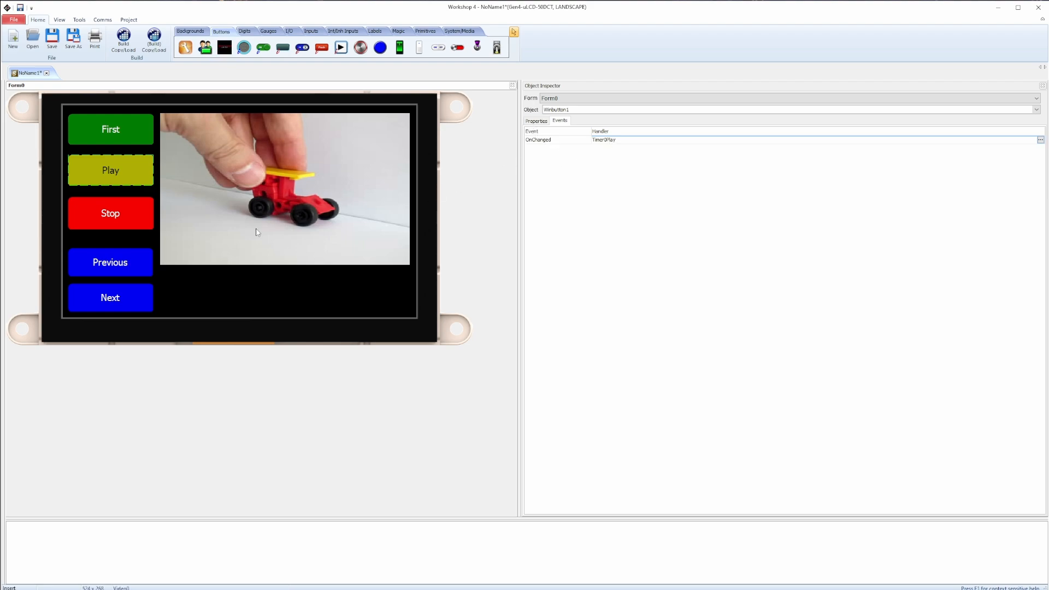
click(129, 218)
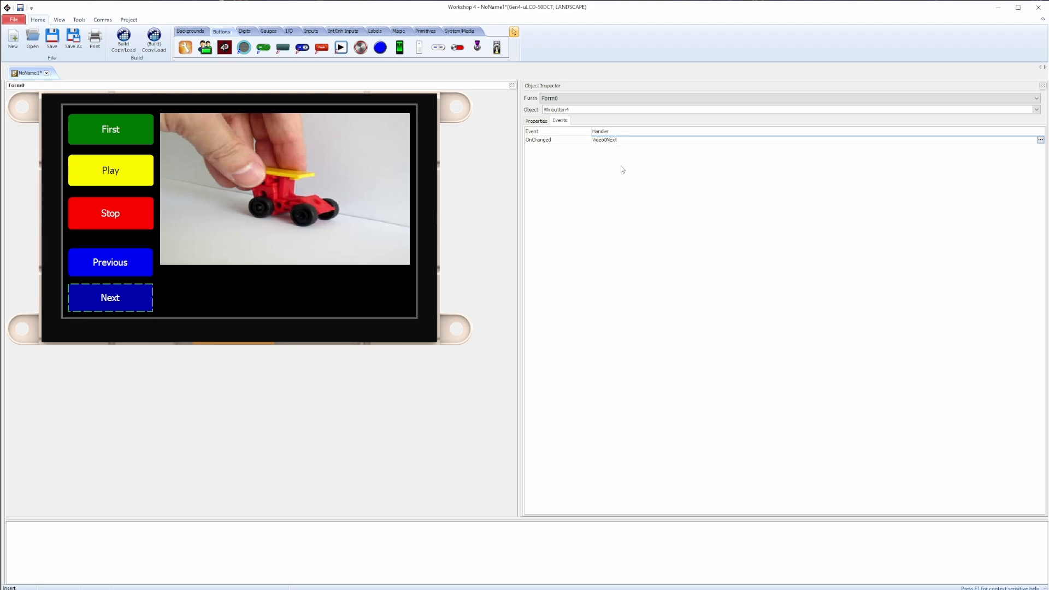
click(134, 261)
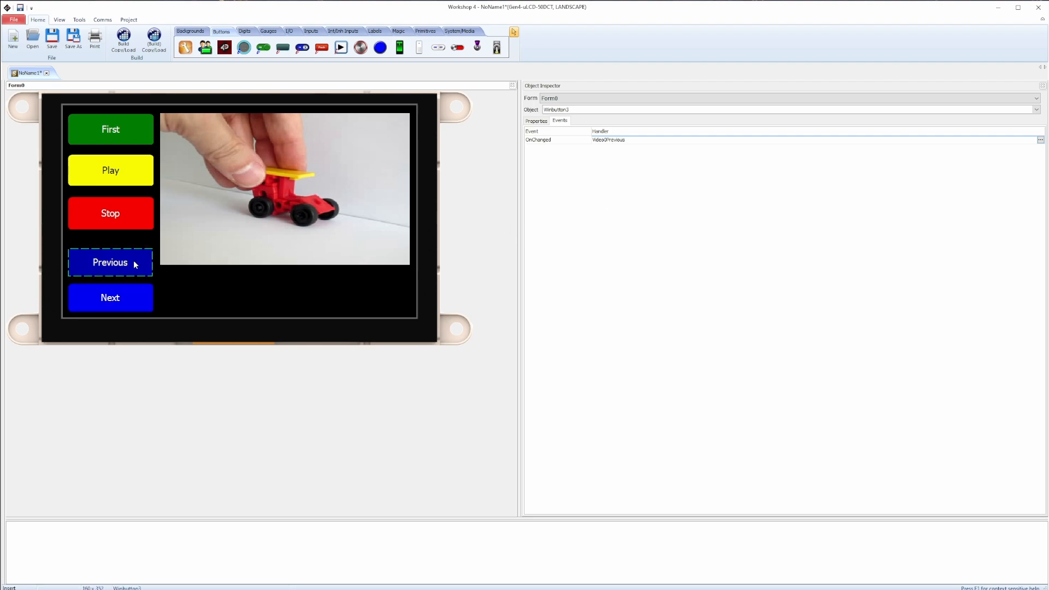
click(136, 142)
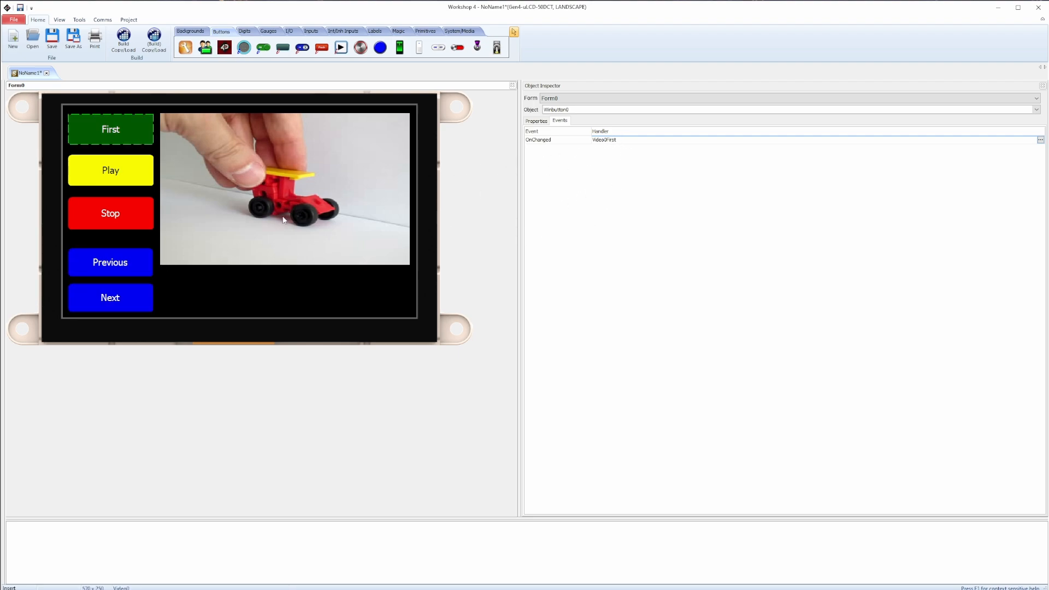
click(131, 168)
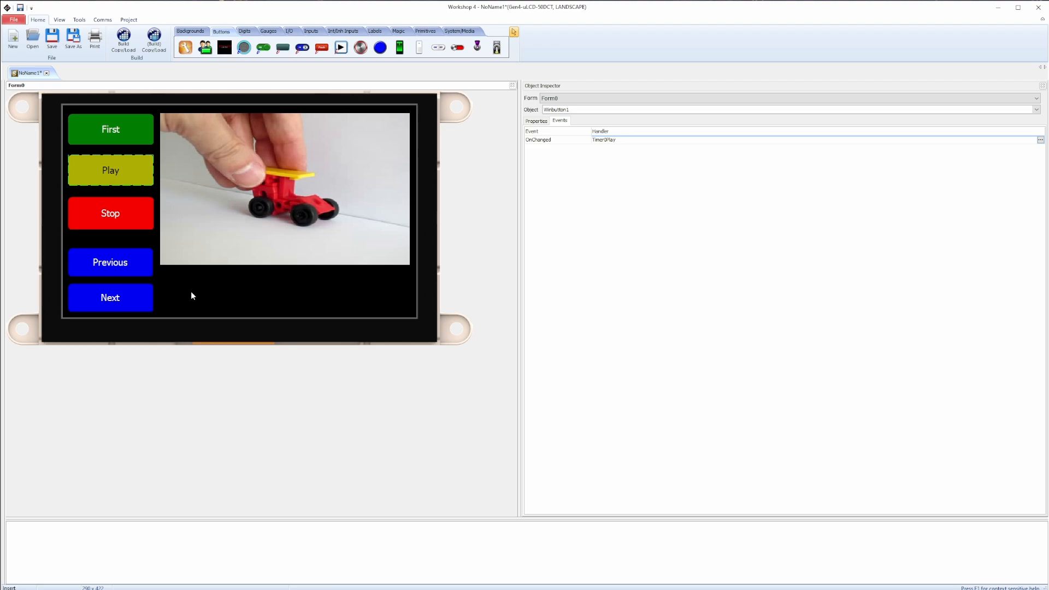
Step: Add a trackbar with Horizontal orientation below the video and stretch it across the video's width
click(311, 31)
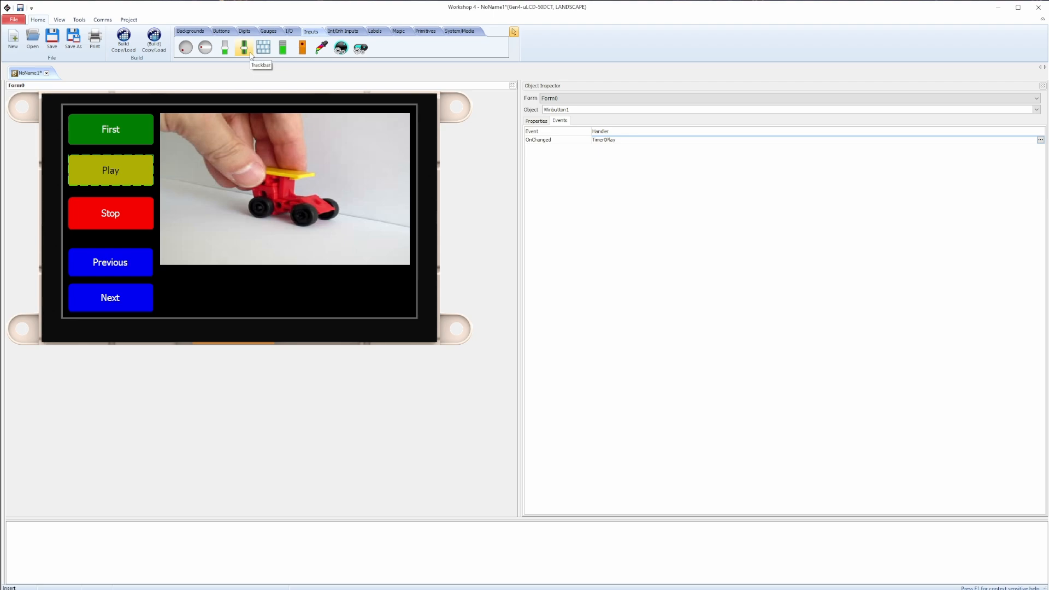
click(221, 298)
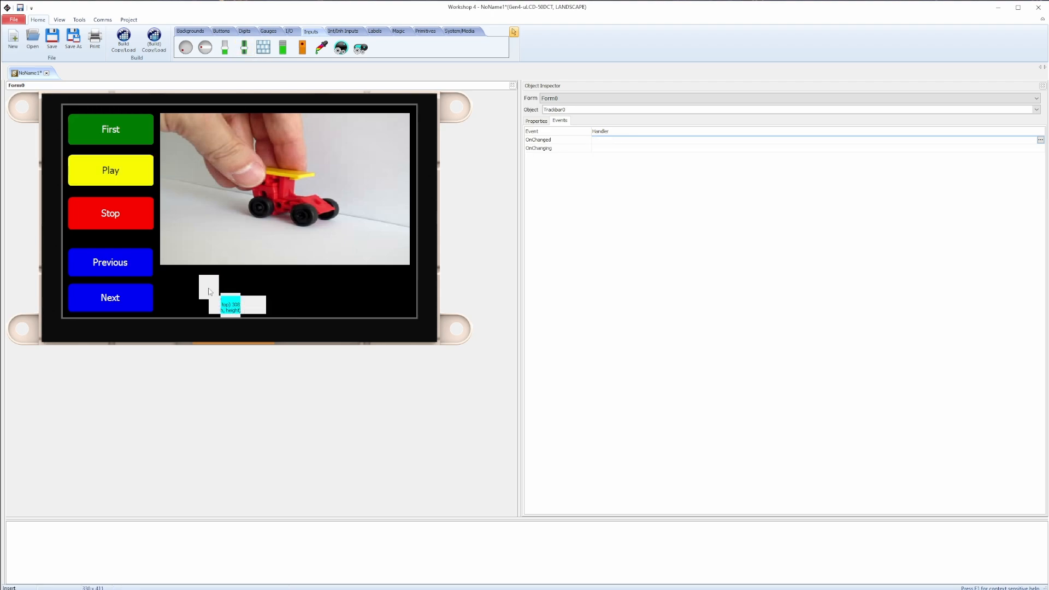
click(535, 121)
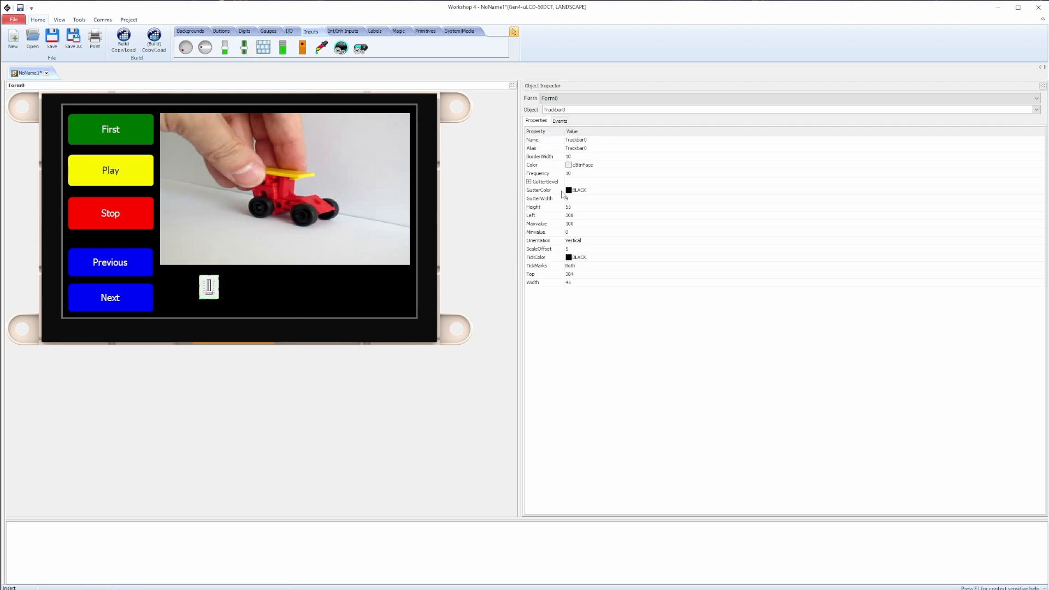
click(579, 241)
click(1041, 240)
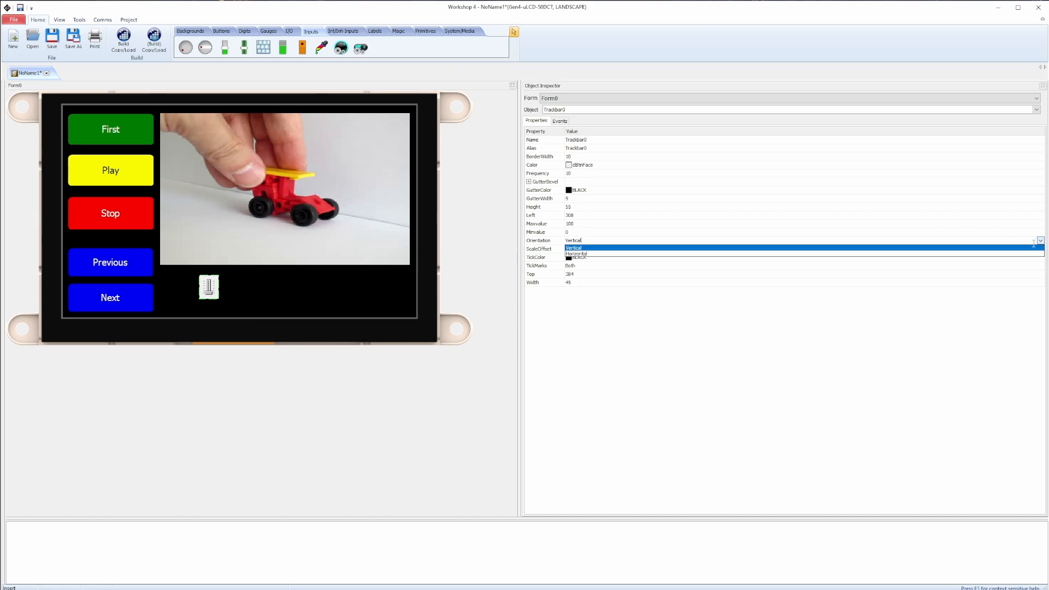
click(589, 253)
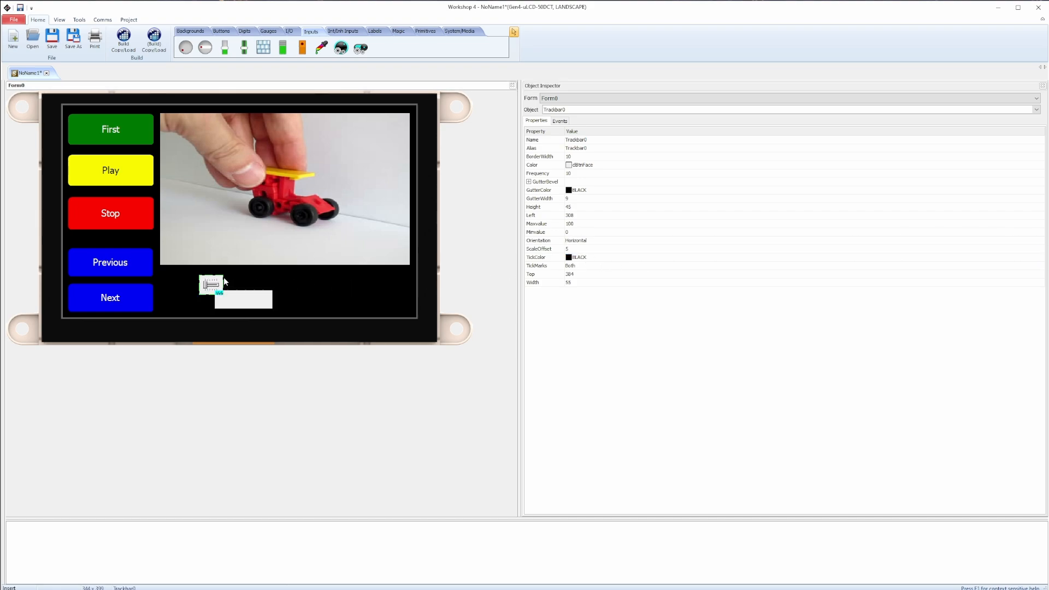
drag(224, 275, 386, 272)
drag(198, 296, 164, 300)
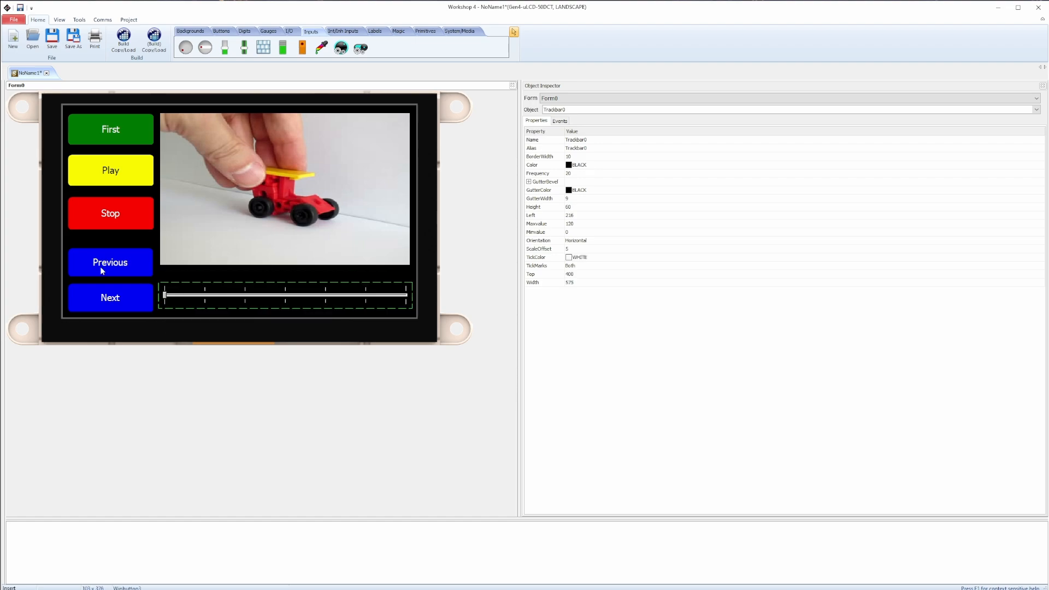
Step: Inspect the video object's clip setting and its Frames property
click(280, 230)
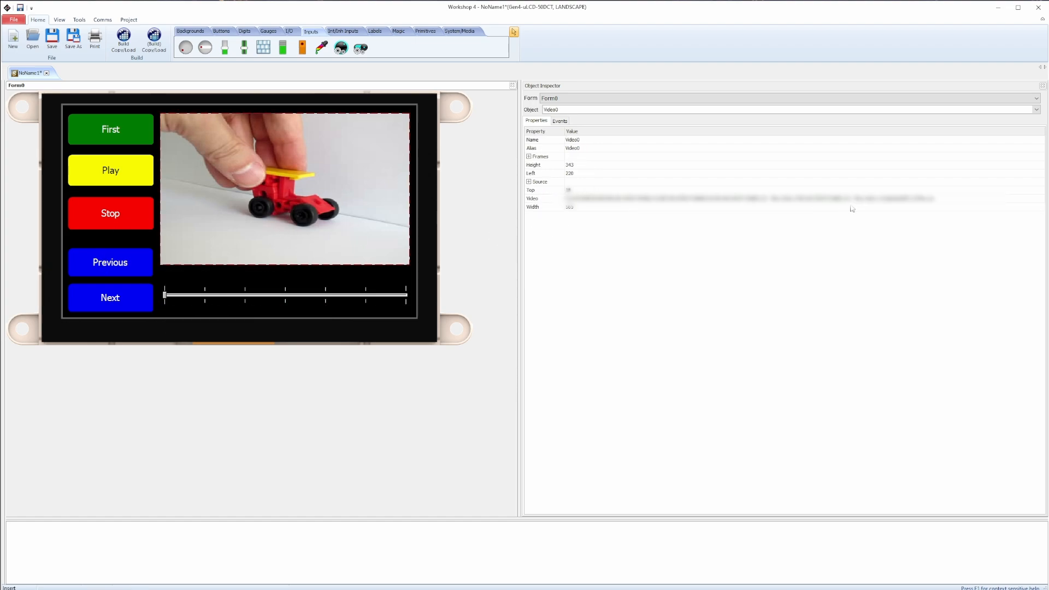
click(1040, 199)
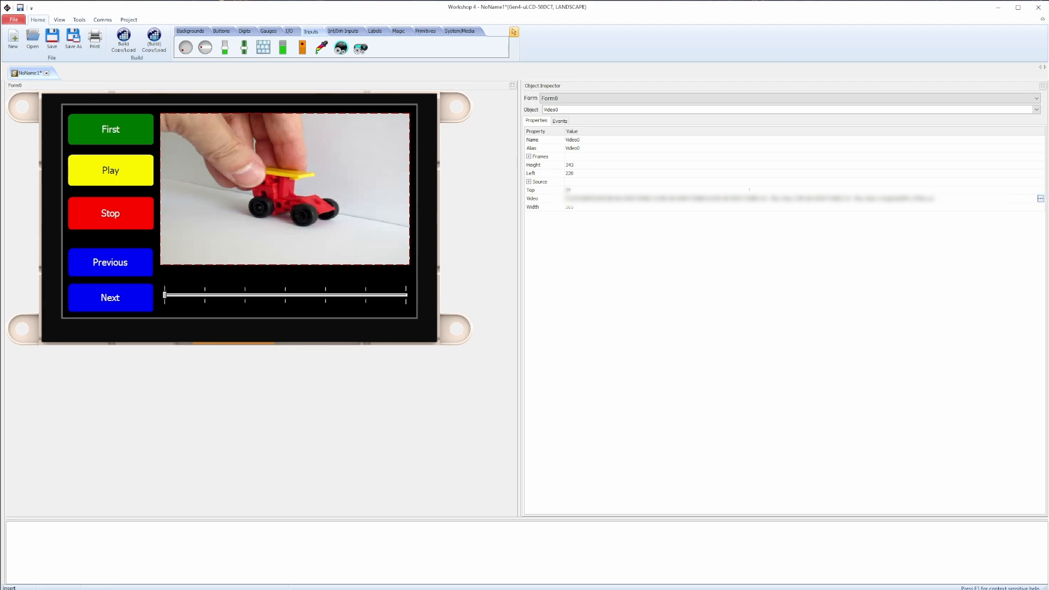
click(528, 157)
click(528, 157)
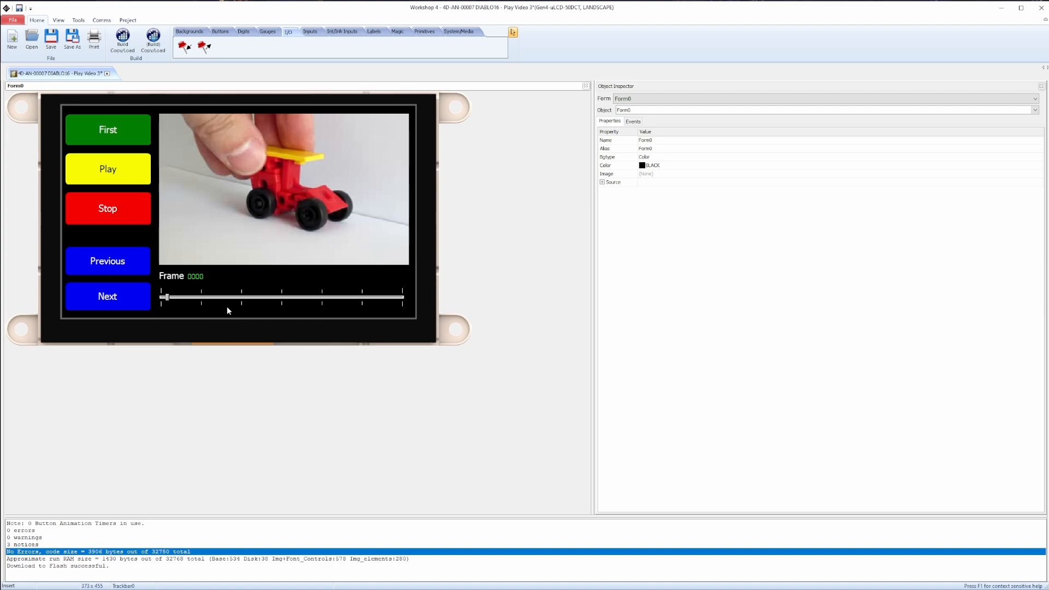
click(103, 266)
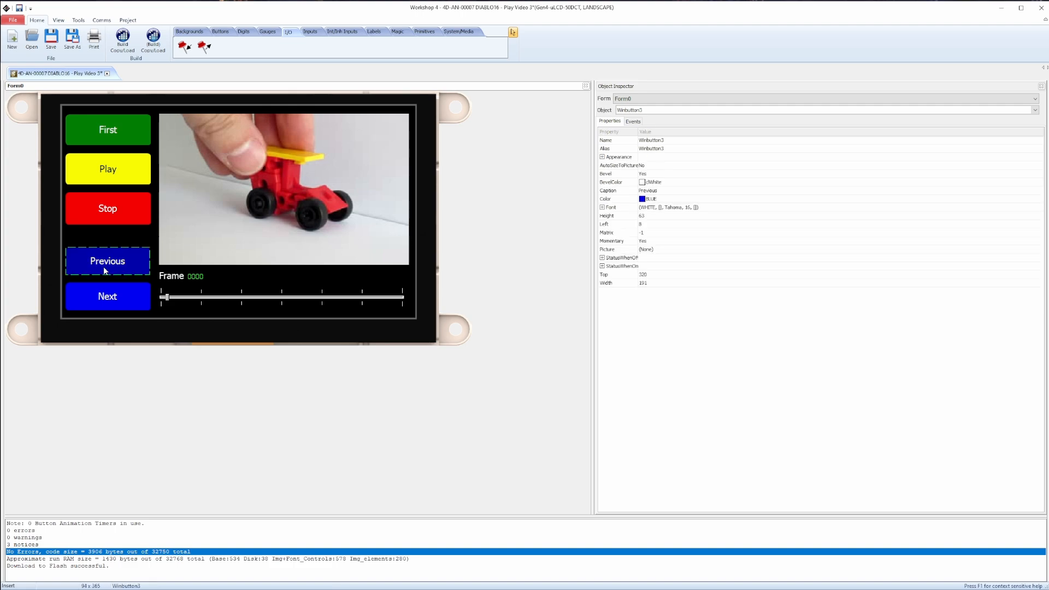
click(182, 211)
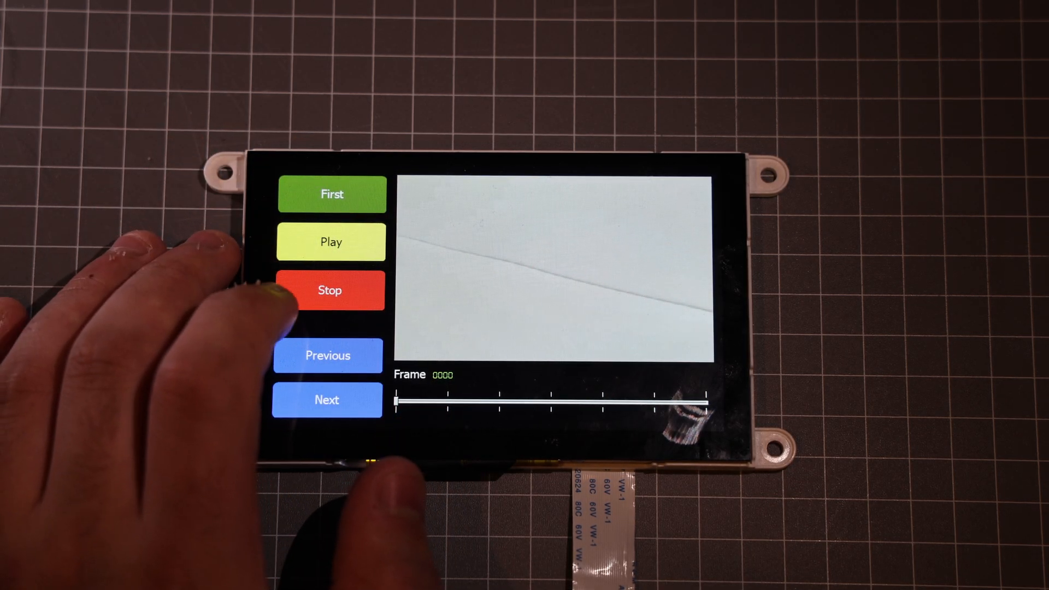
click(306, 254)
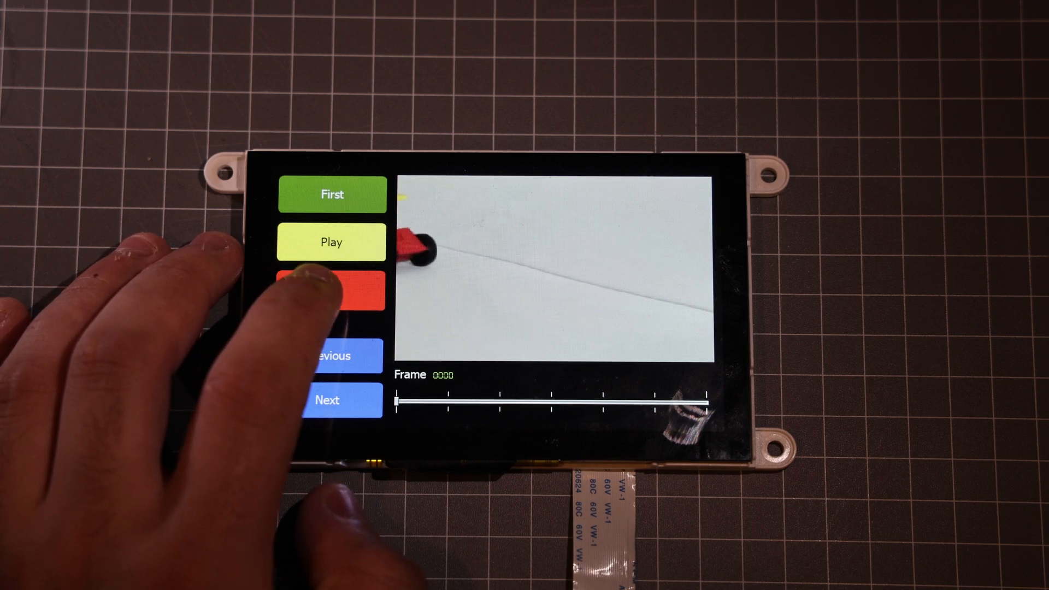